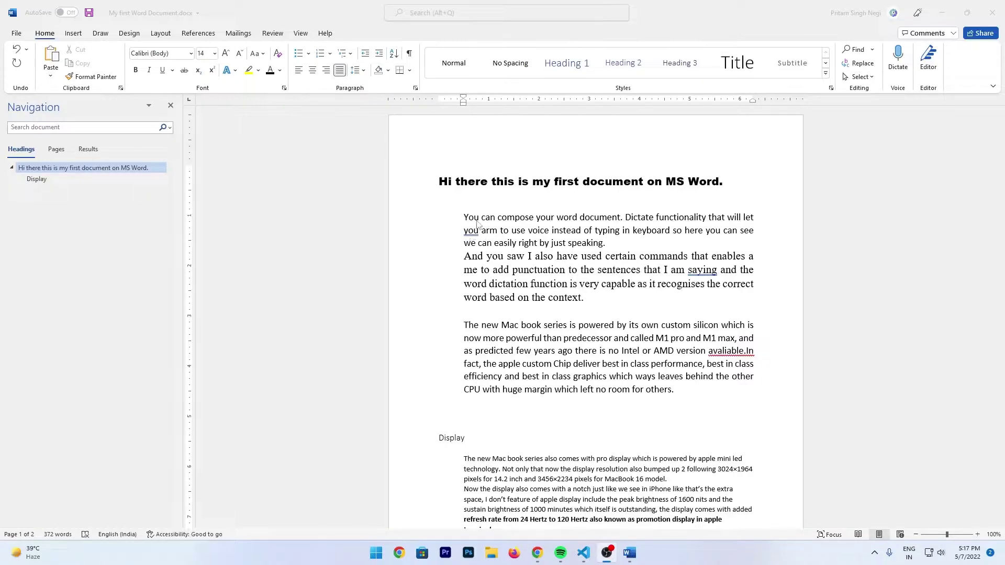
Step: Bring the 'My first Word Document' window into focus for editing
click(669, 199)
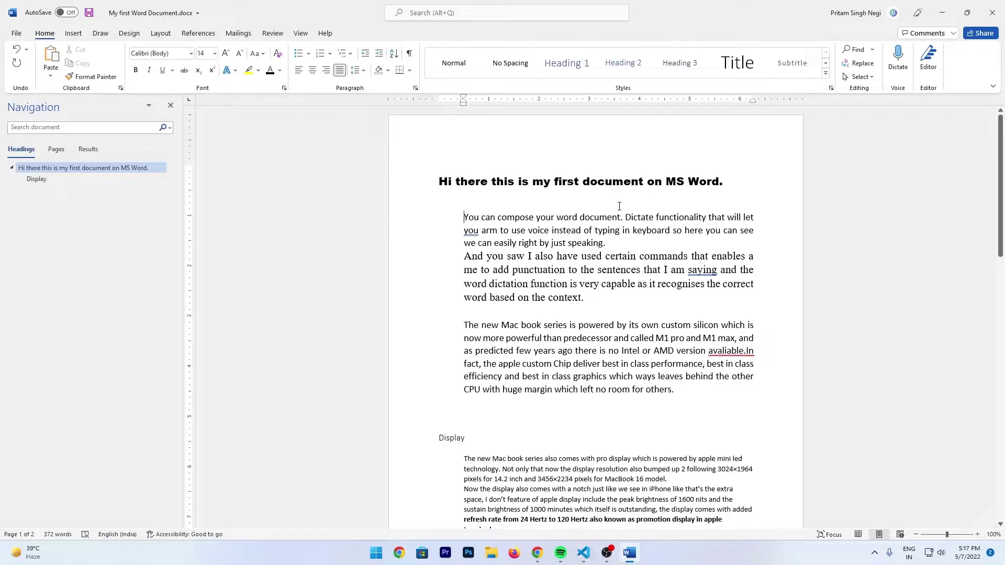
Step: Select the first body paragraph, from "You can compose" through "just speaking."
click(608, 246)
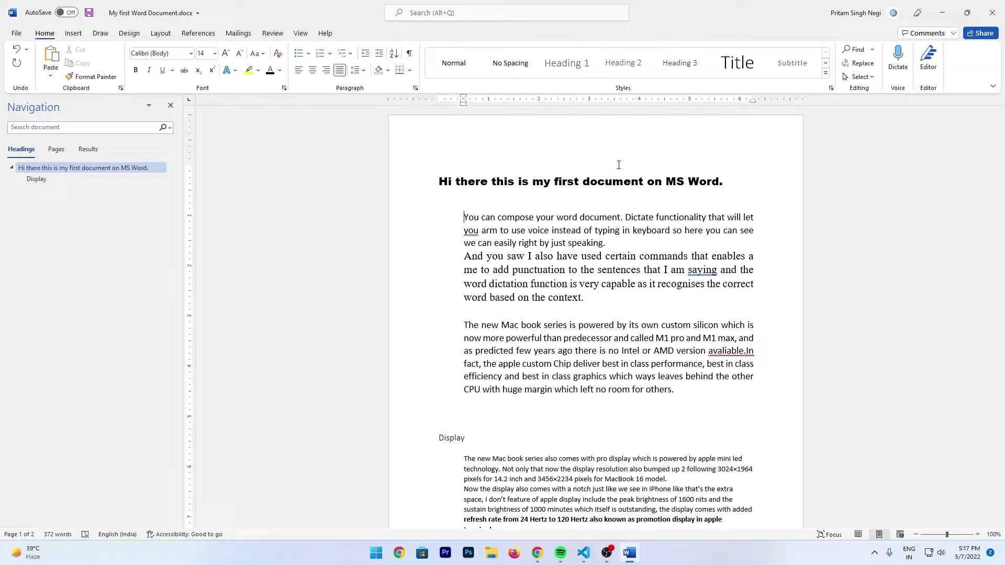
key(shift+Right)
key(shift+Right)
key(shift+Right)
key(shift+Right)
key(shift+Right)
key(shift+Right)
key(shift+Right)
key(shift+Right)
key(shift+Right)
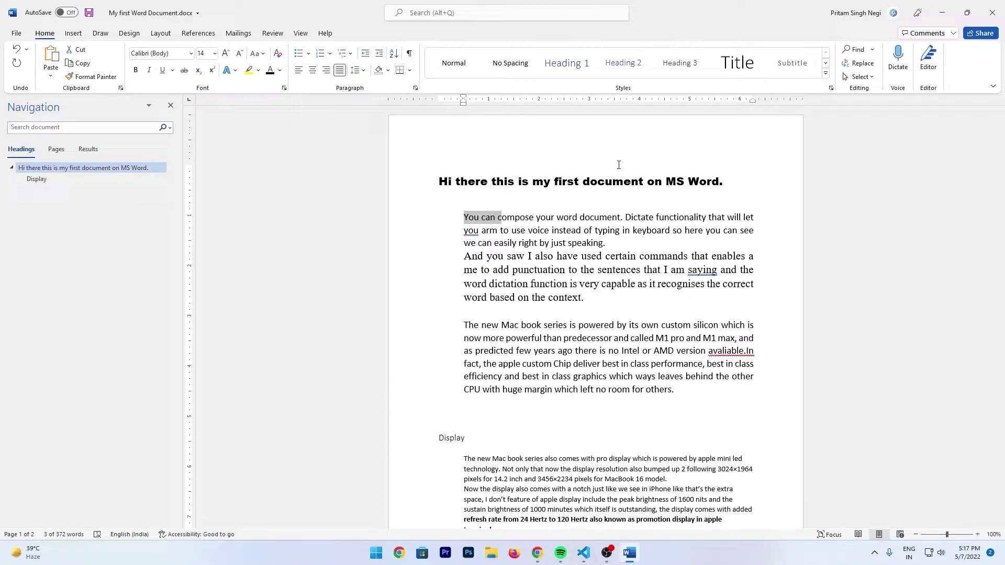
key(shift+Right)
key(shift+Right)
key(shift+Right)
key(shift+Right)
key(shift+Right)
key(shift+Right)
key(shift+Right)
key(shift+Right)
key(shift+Right)
key(shift+Right)
key(shift+Right)
key(shift+Right)
key(shift+Right)
key(shift+Right)
key(shift+Right)
key(shift+Right)
key(shift+Right)
key(shift+Right)
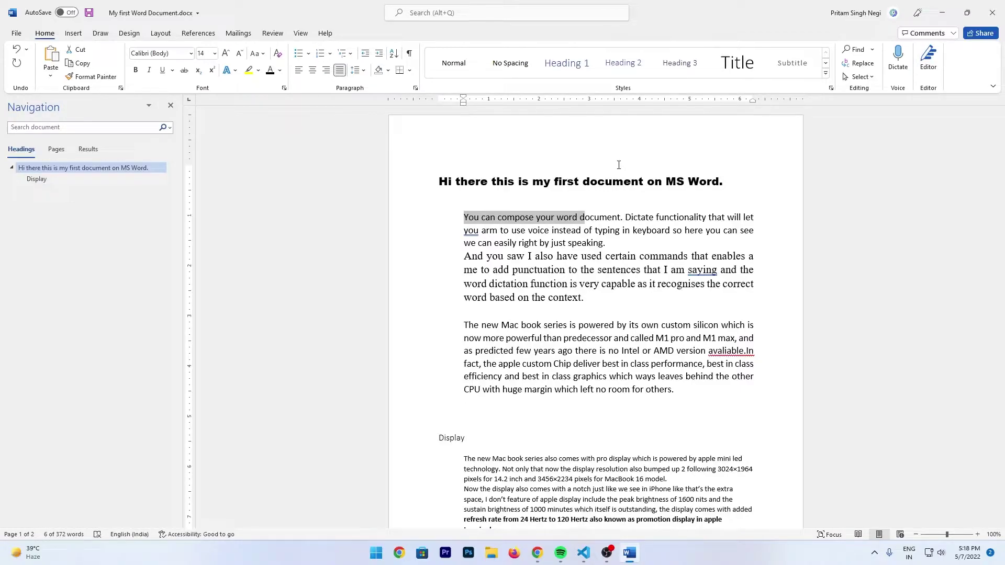
key(shift+Down)
key(shift+Down)
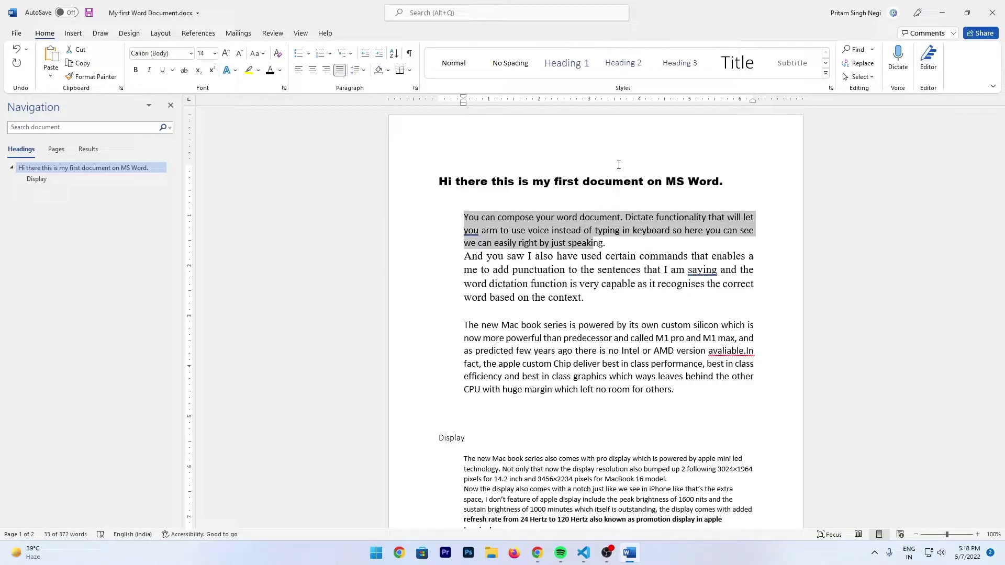
key(shift+Right)
key(shift+Right)
key(shift+Right)
key(shift+Right)
click(136, 74)
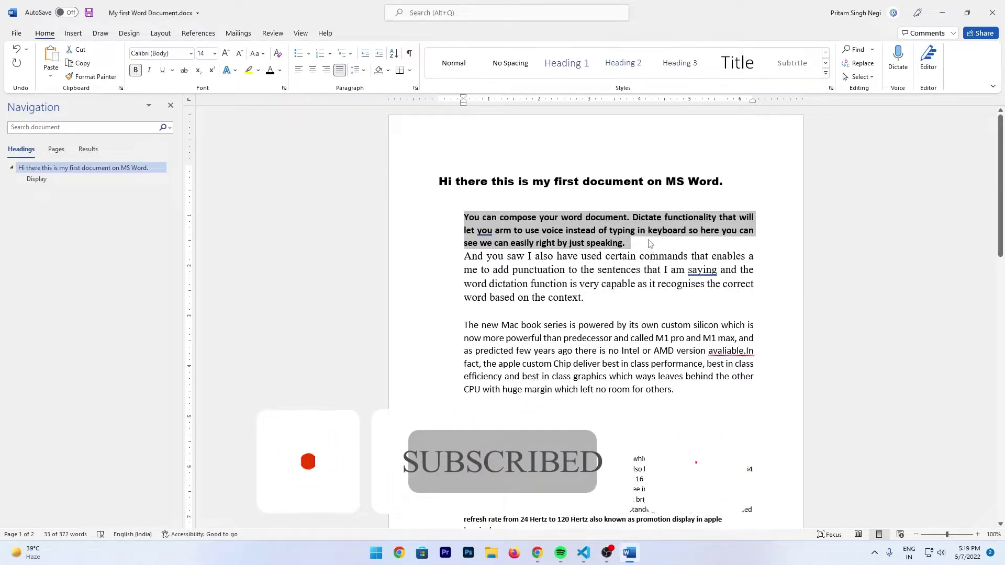
click(140, 71)
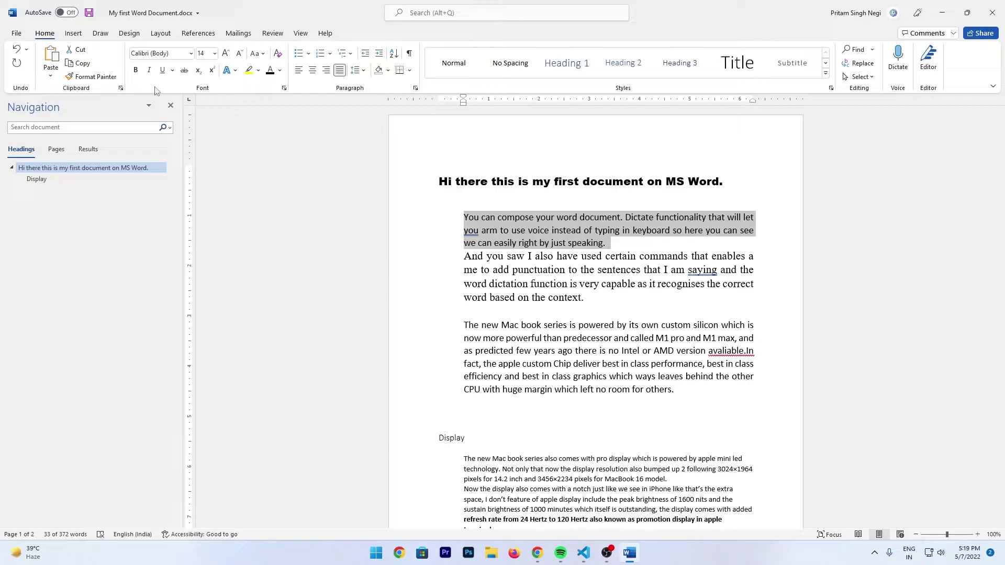
click(140, 72)
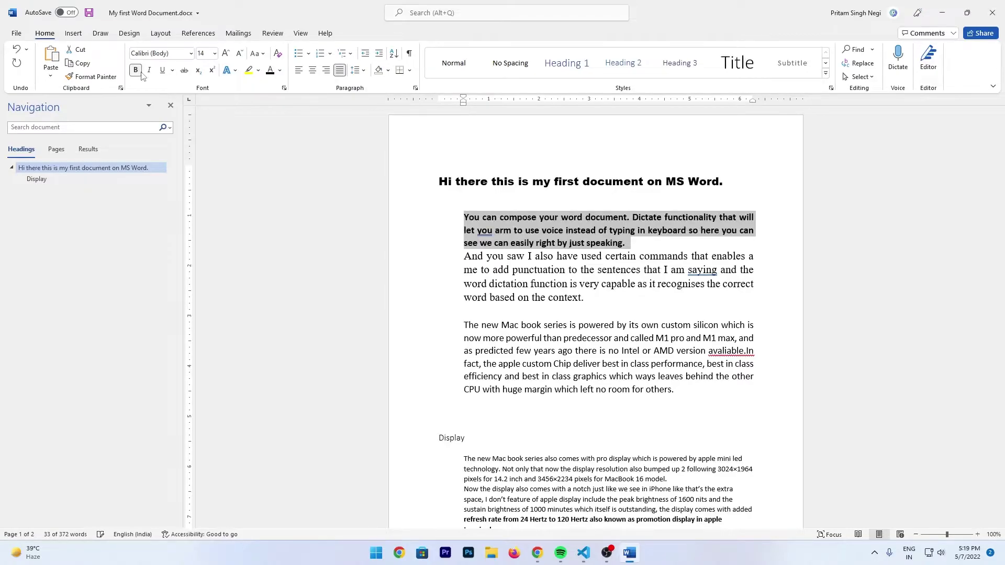
click(137, 71)
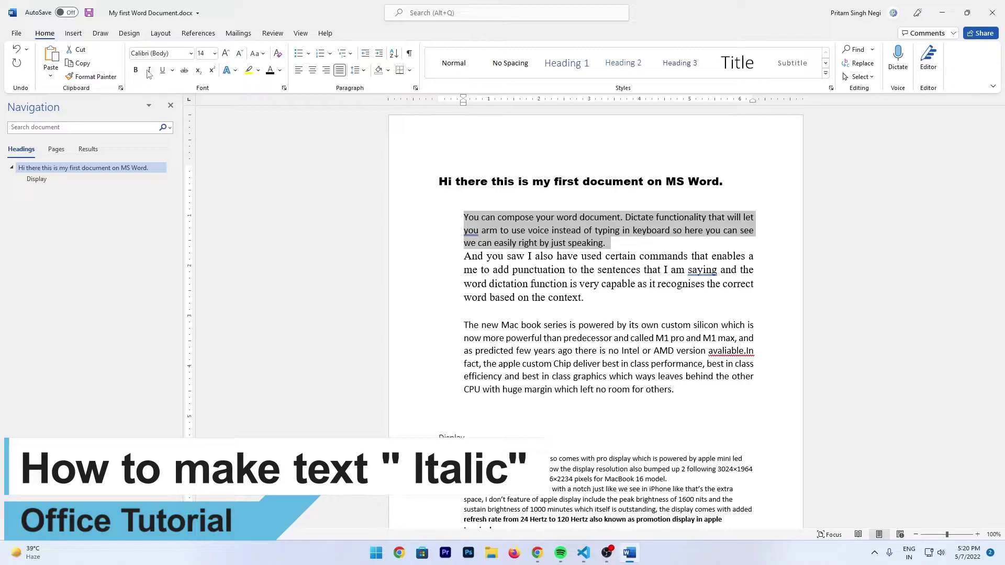
click(148, 73)
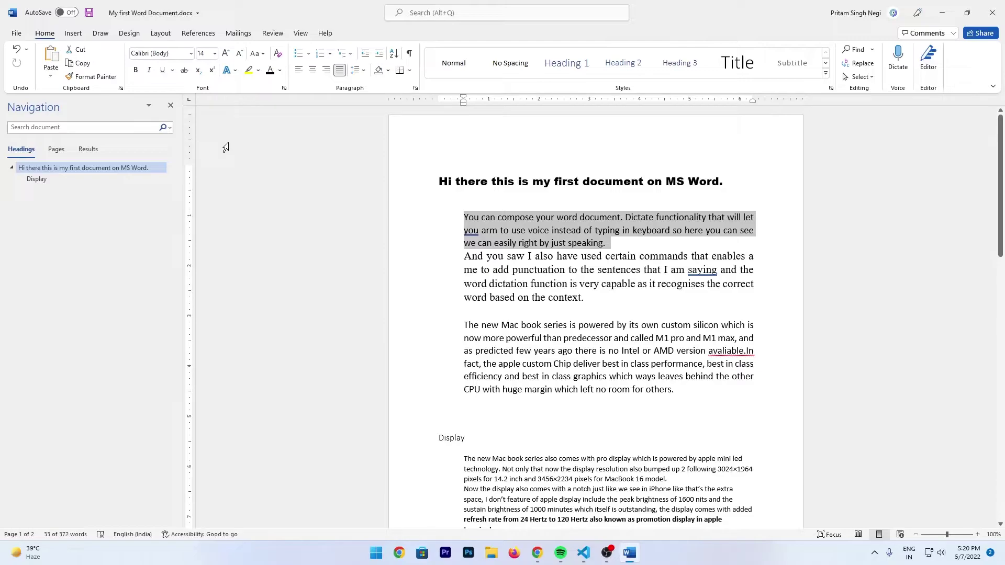
key(ctrl+i)
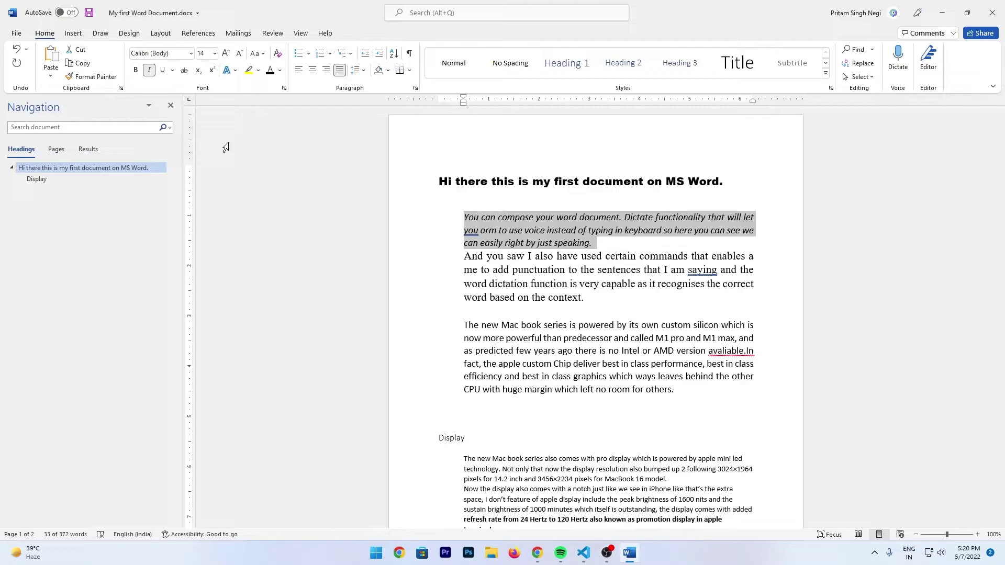
key(ctrl+i)
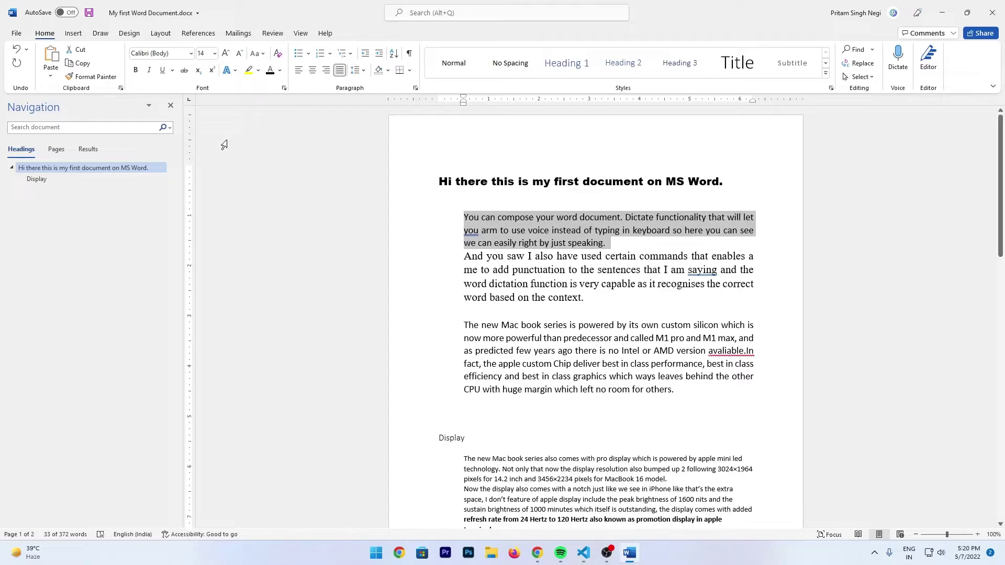
click(149, 70)
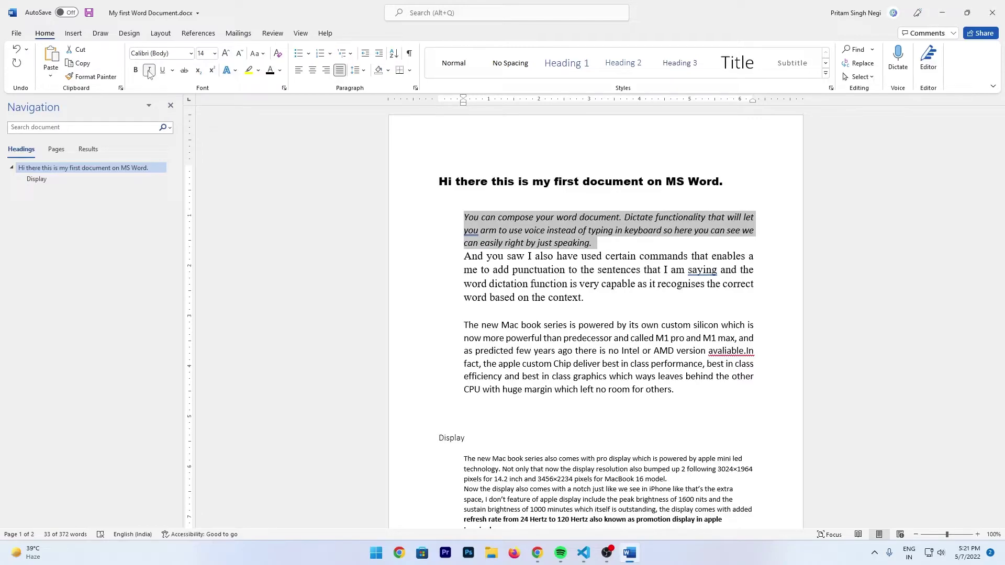
click(149, 70)
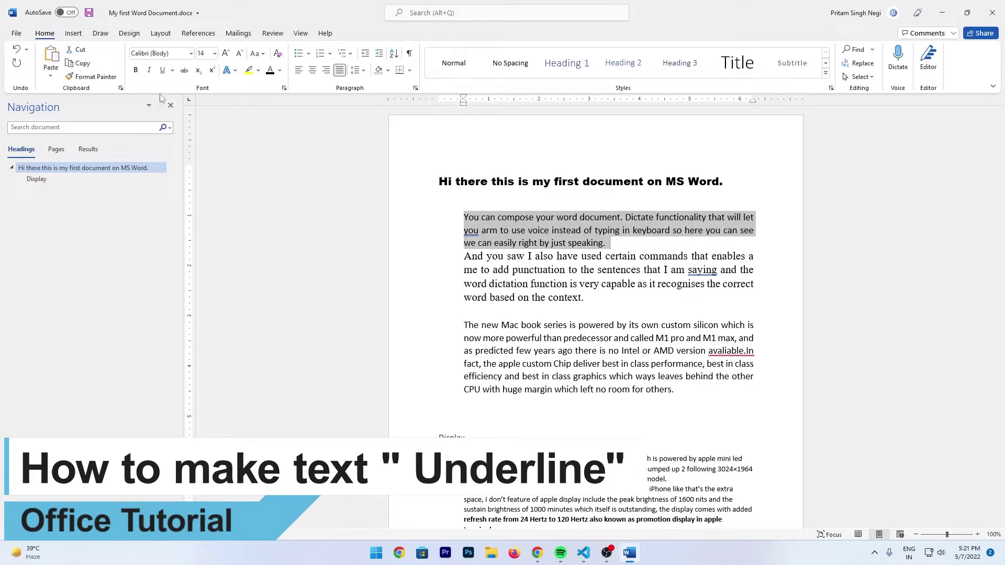
click(162, 70)
click(172, 71)
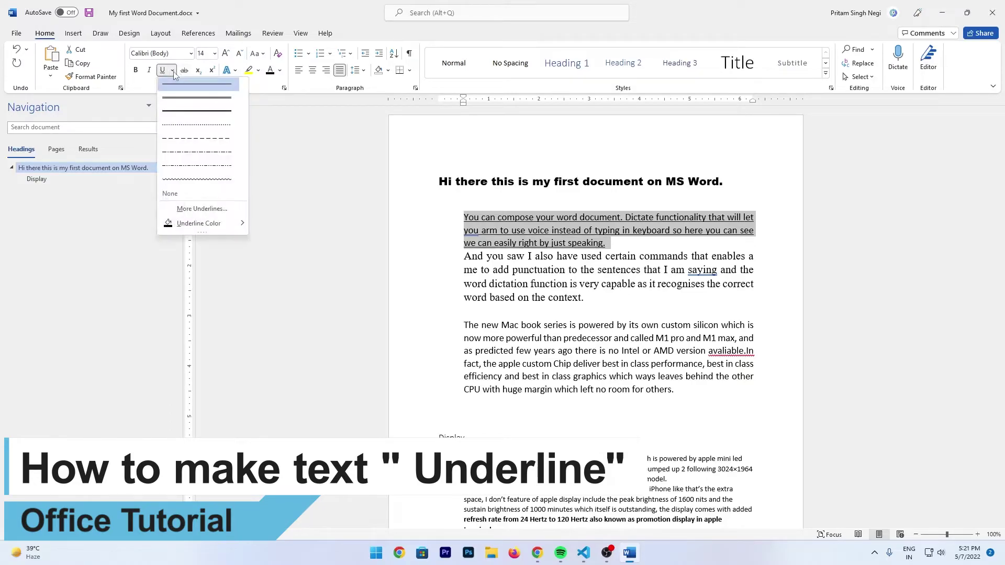
click(174, 74)
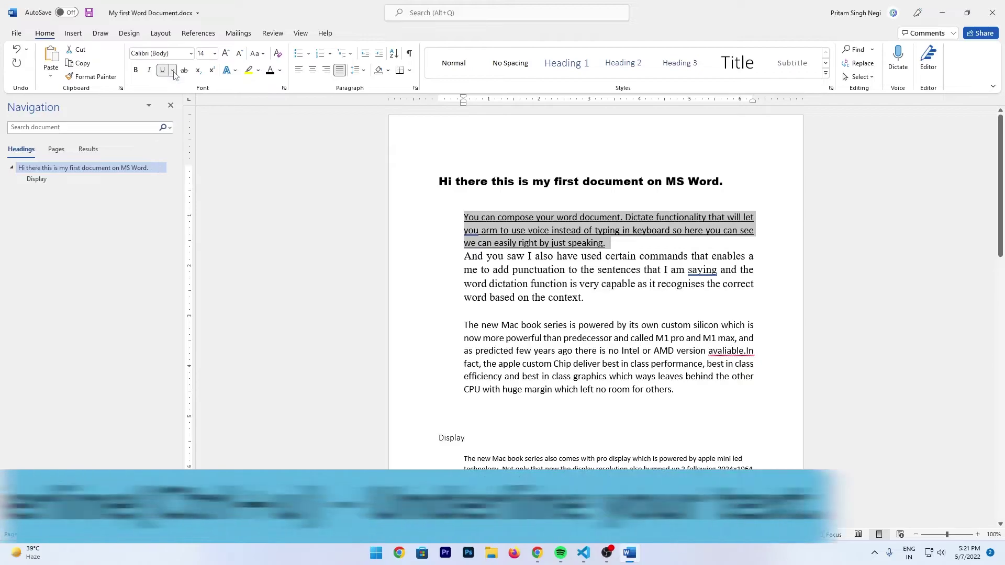
click(174, 73)
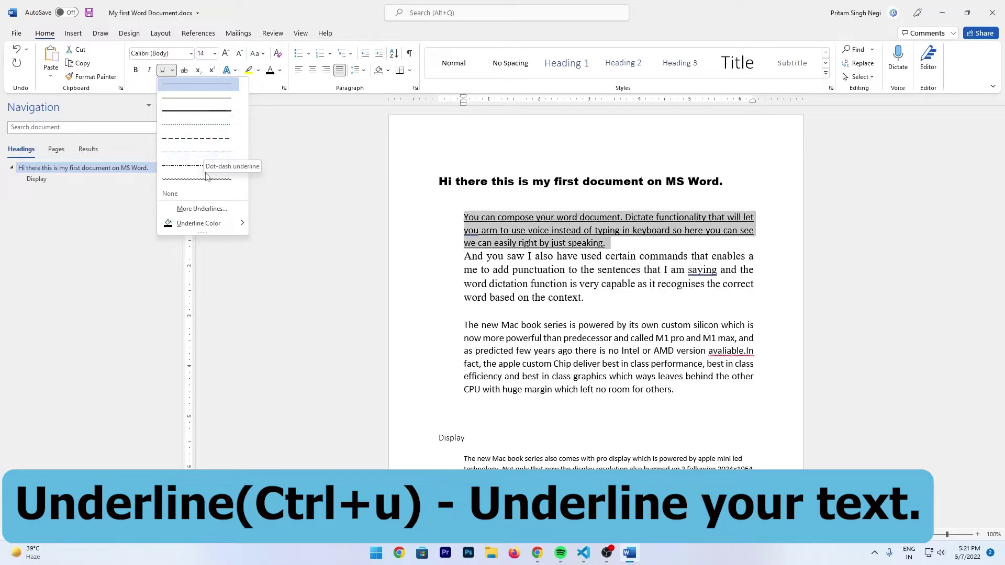
click(84, 167)
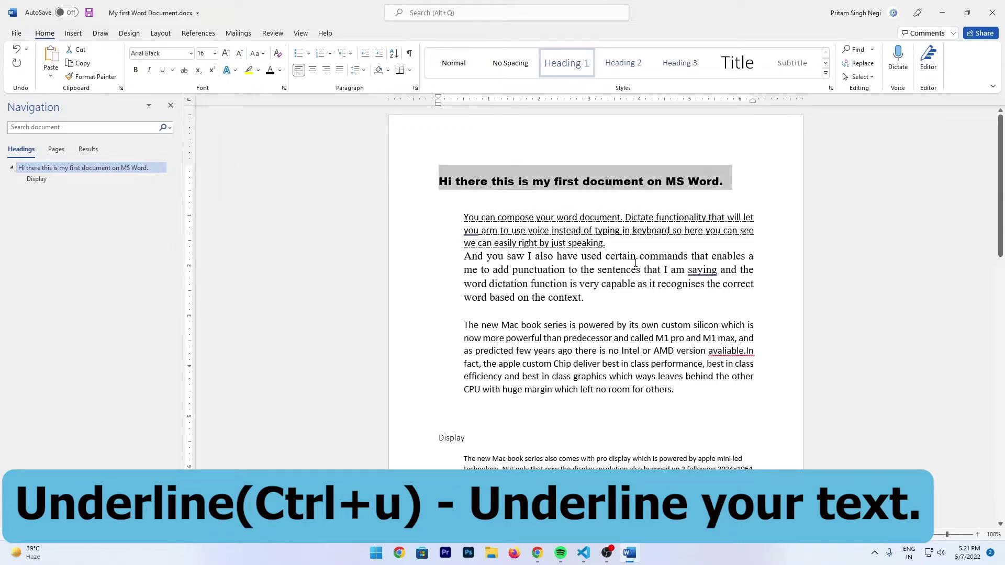
drag(620, 242, 458, 215)
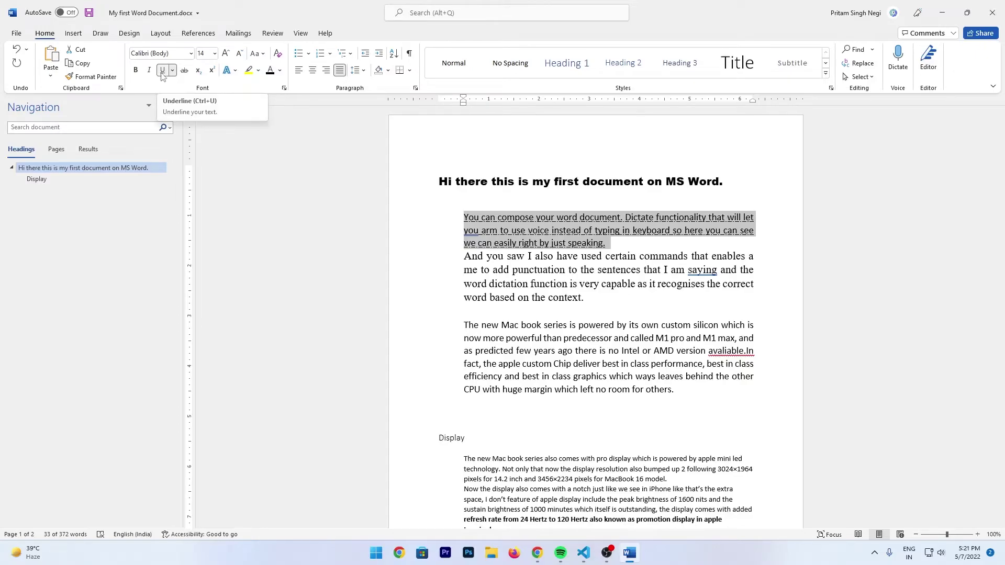
click(162, 73)
click(610, 242)
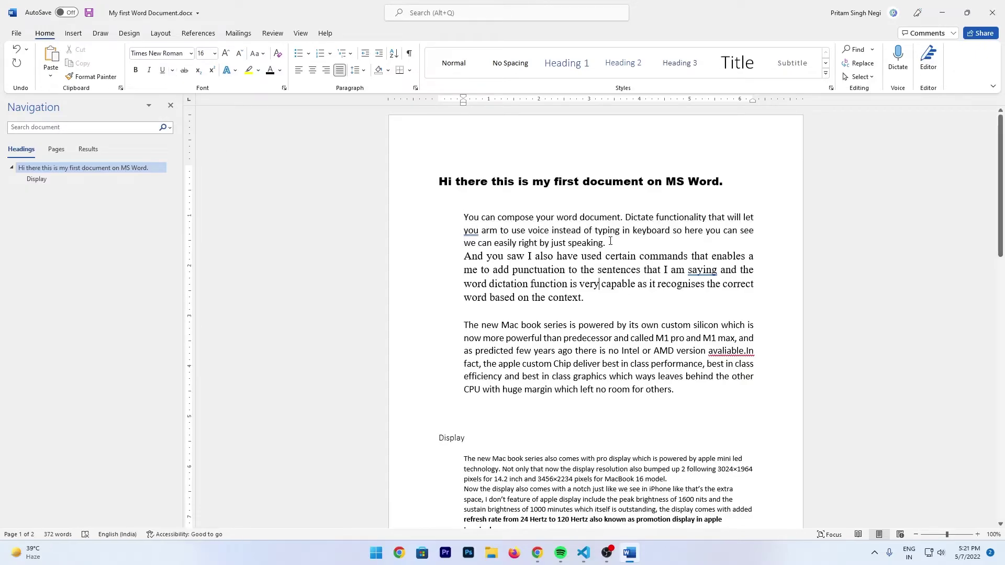